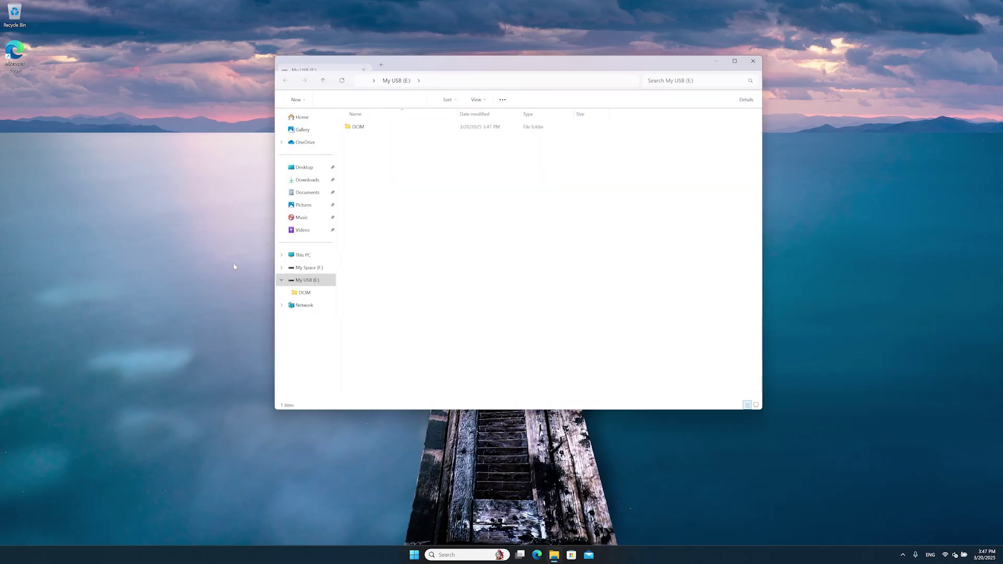
Step: Open the DCIM folder on My USB (E:) and preview photo C00002
{"action": "double_click", "coordinate": [355, 127]}
{"action": "double_click", "coordinate": [321, 142]}
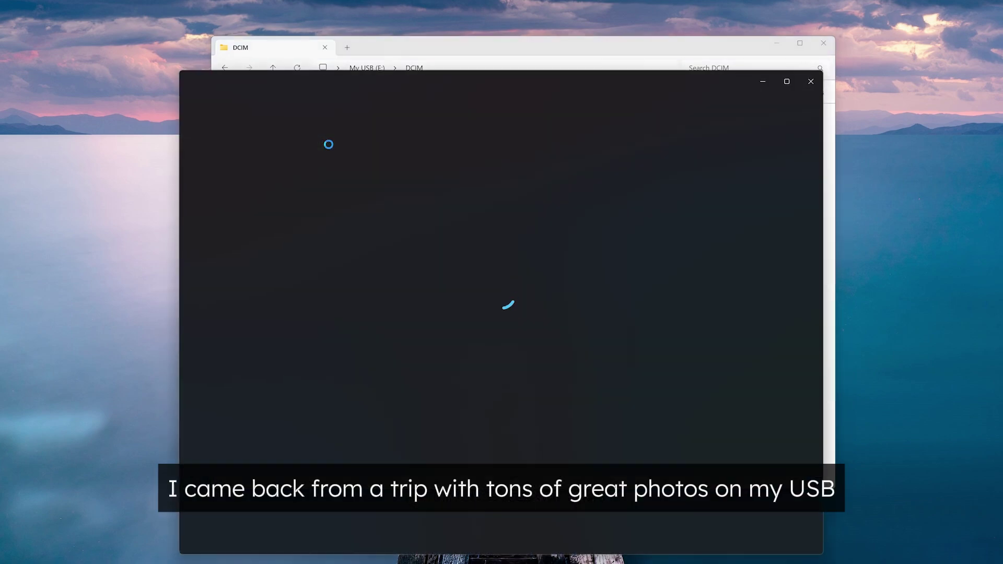
{"action": "left_click", "coordinate": [443, 89]}
{"action": "left_click", "coordinate": [225, 68]}
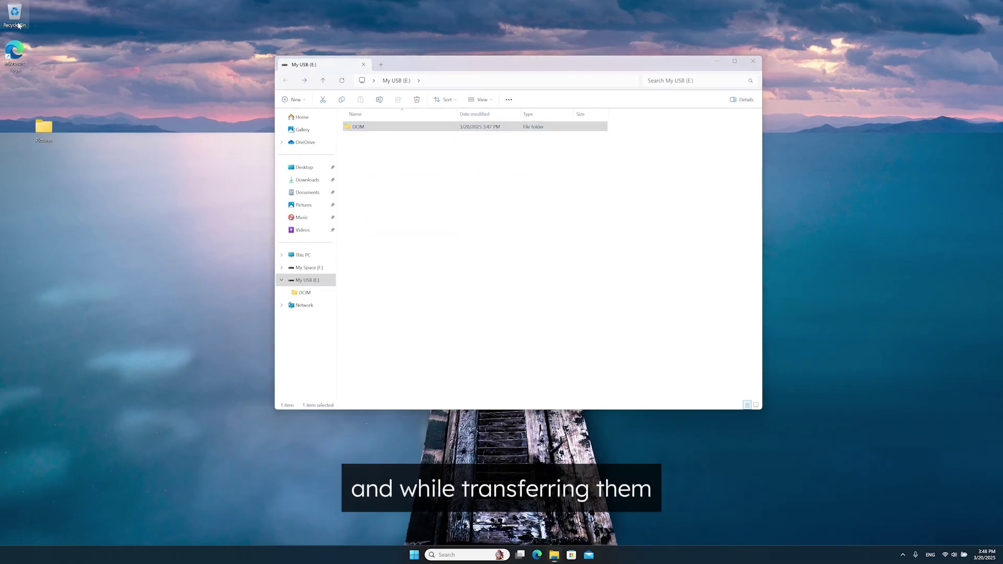
Step: Permanently delete the DCIM folder and confirm the Recycle Bin holds nothing
{"action": "key", "text": "Delete"}
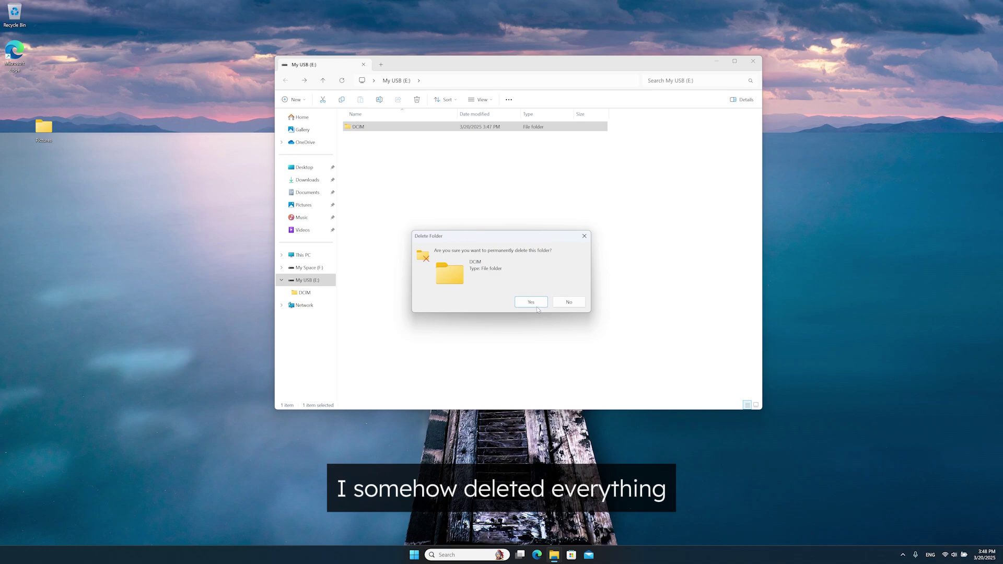
{"action": "left_click", "coordinate": [531, 298]}
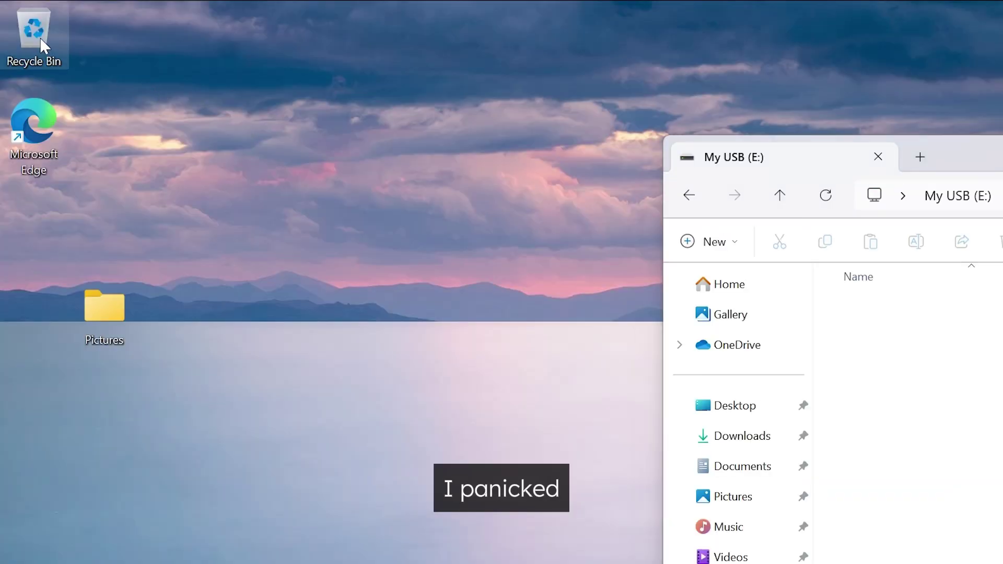
{"action": "double_click", "coordinate": [40, 37]}
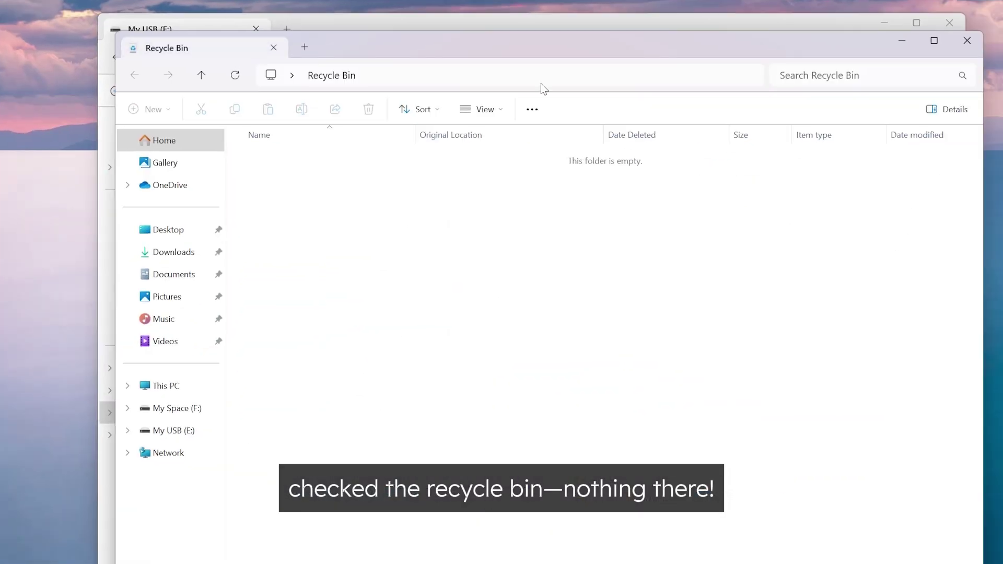
{"action": "left_click_drag", "start_coordinate": [538, 33], "coordinate": [775, 122]}
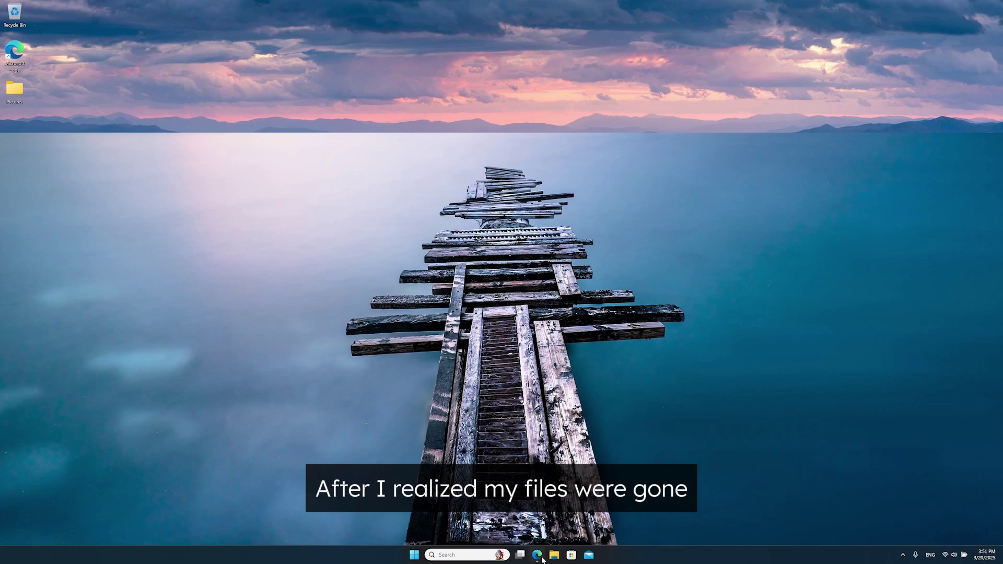
Step: Search Google for 'data recovery' and bring the sponsored EaseUS Data Recovery Wizard ad into view
{"action": "left_click", "coordinate": [538, 555]}
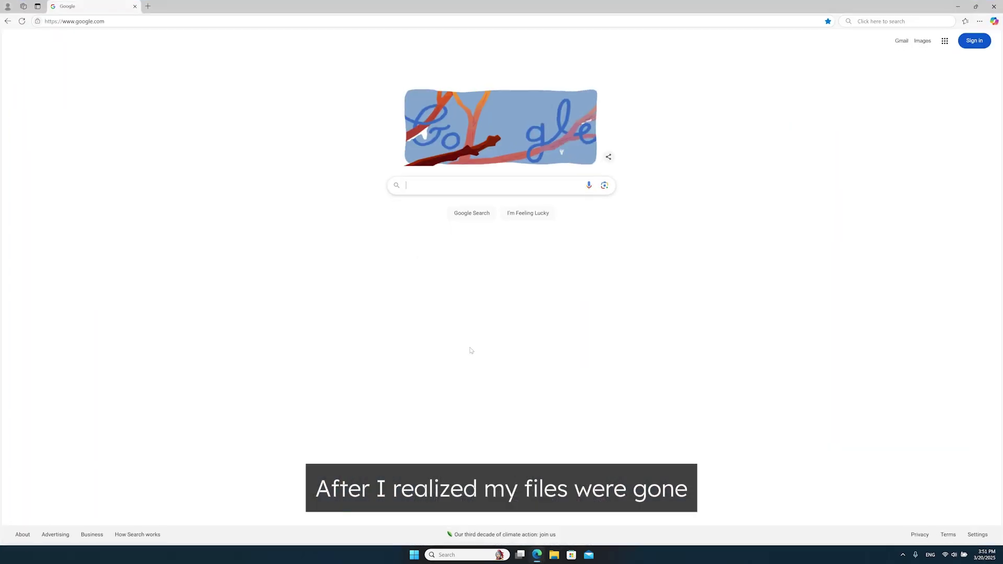
{"action": "left_click", "coordinate": [438, 184]}
{"action": "type", "text": "da"}
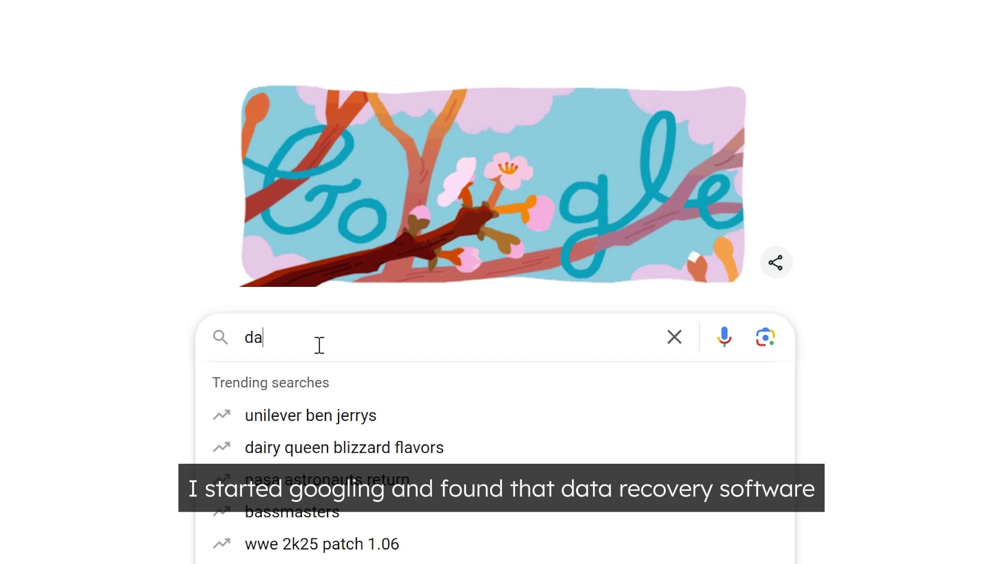
{"action": "type", "text": "ta recovery"}
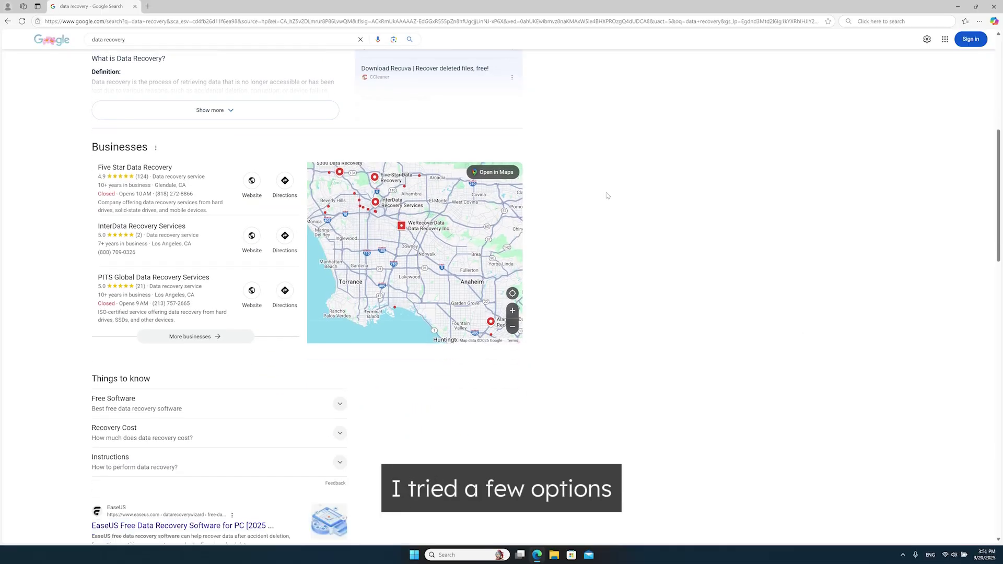
{"action": "scroll", "coordinate": [606, 195], "scroll_direction": "down", "scroll_amount": 3}
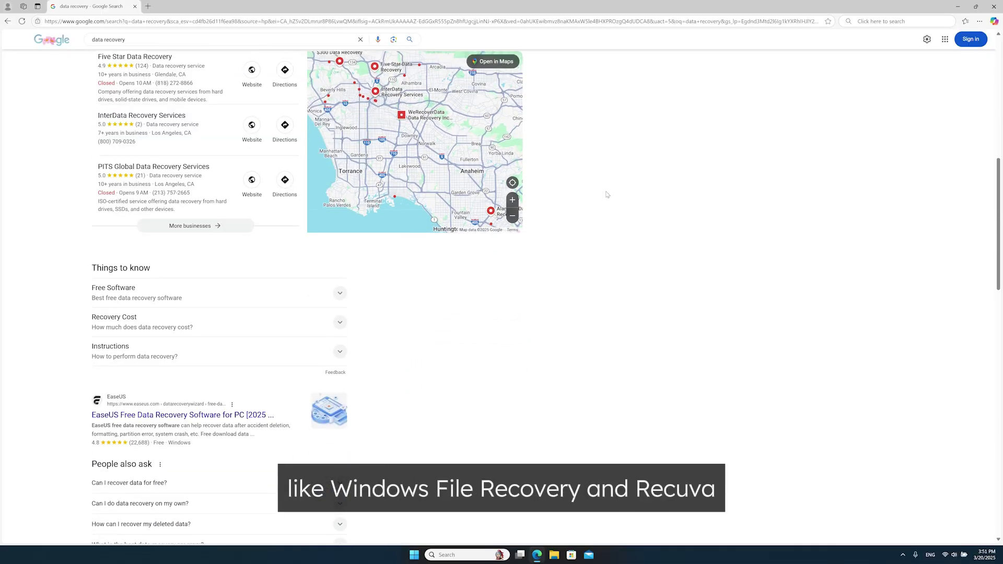
{"action": "scroll", "coordinate": [606, 194], "scroll_direction": "down", "scroll_amount": 12}
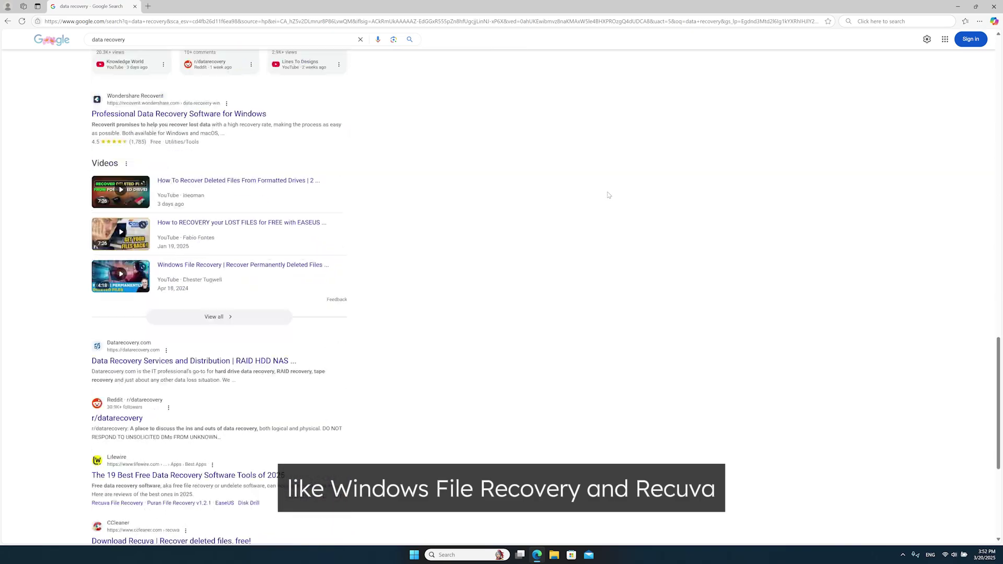
{"action": "scroll", "coordinate": [608, 195], "scroll_direction": "down", "scroll_amount": 4}
{"action": "scroll", "coordinate": [606, 195], "scroll_direction": "up", "scroll_amount": 20}
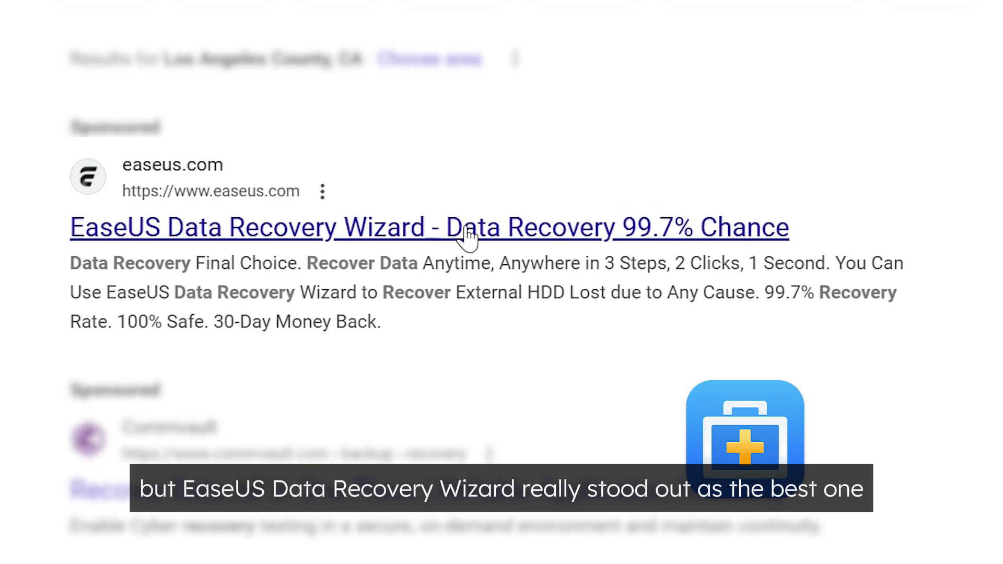
Step: Follow the EaseUS ad to the Free Data Recovery Software page and scroll through its features
{"action": "left_click", "coordinate": [468, 233]}
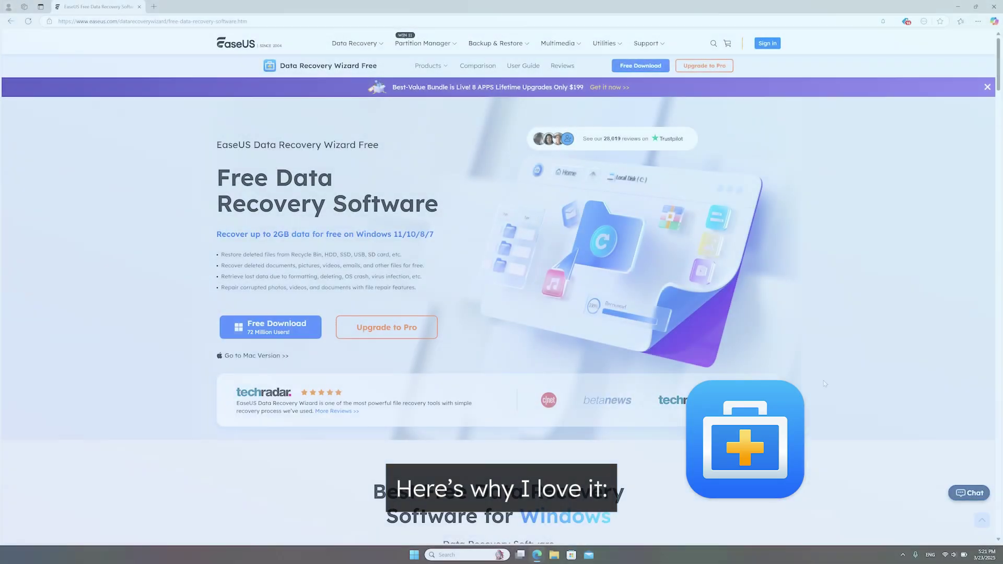
{"action": "scroll", "coordinate": [842, 285], "scroll_direction": "down", "scroll_amount": 5}
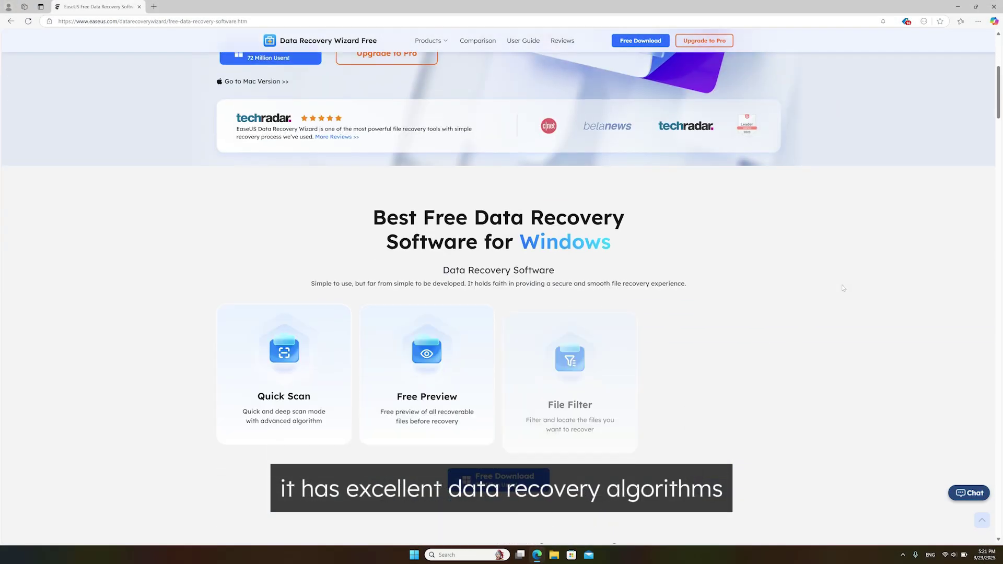
{"action": "scroll", "coordinate": [843, 288], "scroll_direction": "down", "scroll_amount": 4}
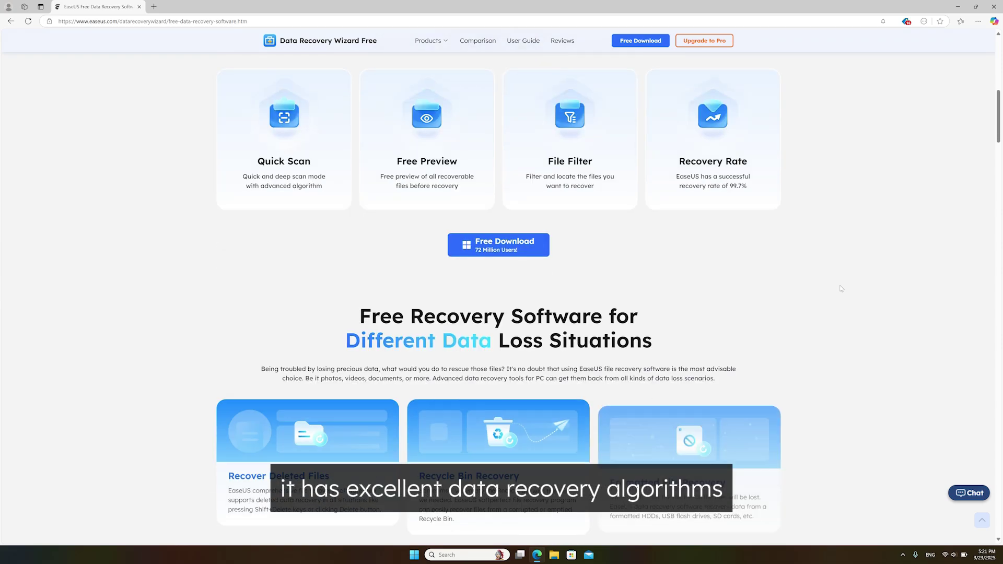
{"action": "scroll", "coordinate": [842, 289], "scroll_direction": "down", "scroll_amount": 4}
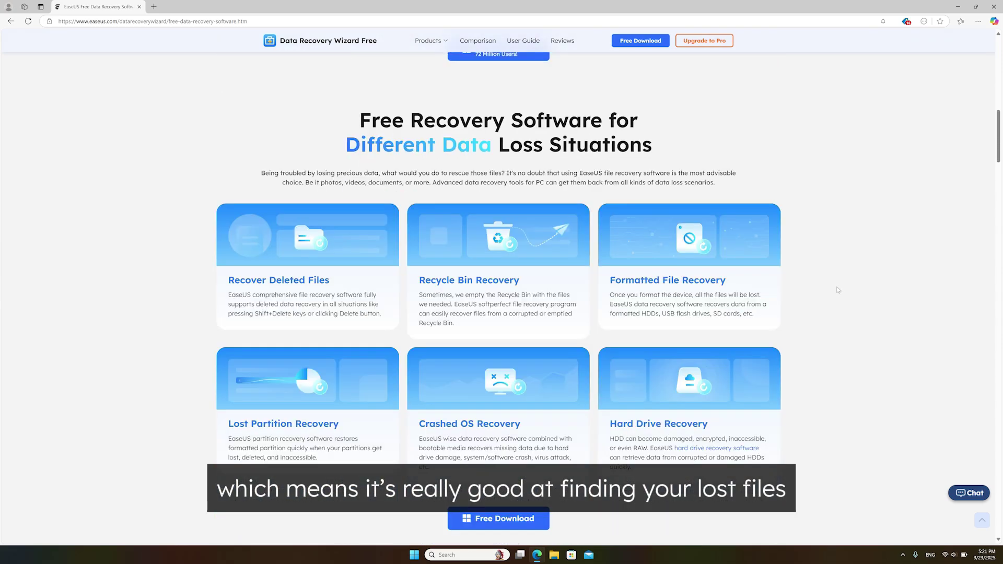
{"action": "scroll", "coordinate": [837, 287], "scroll_direction": "down", "scroll_amount": 11}
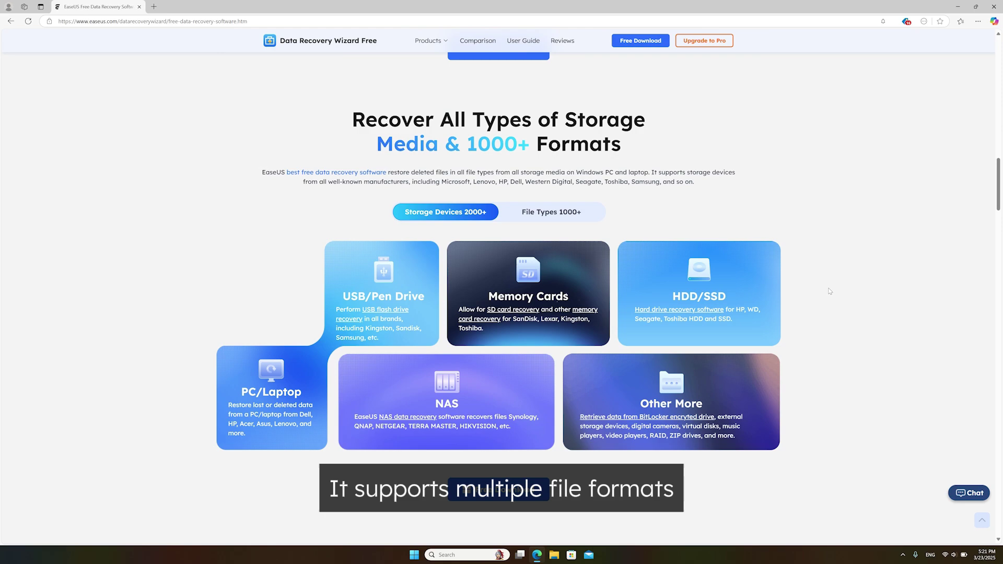
{"action": "scroll", "coordinate": [830, 291], "scroll_direction": "down", "scroll_amount": 11}
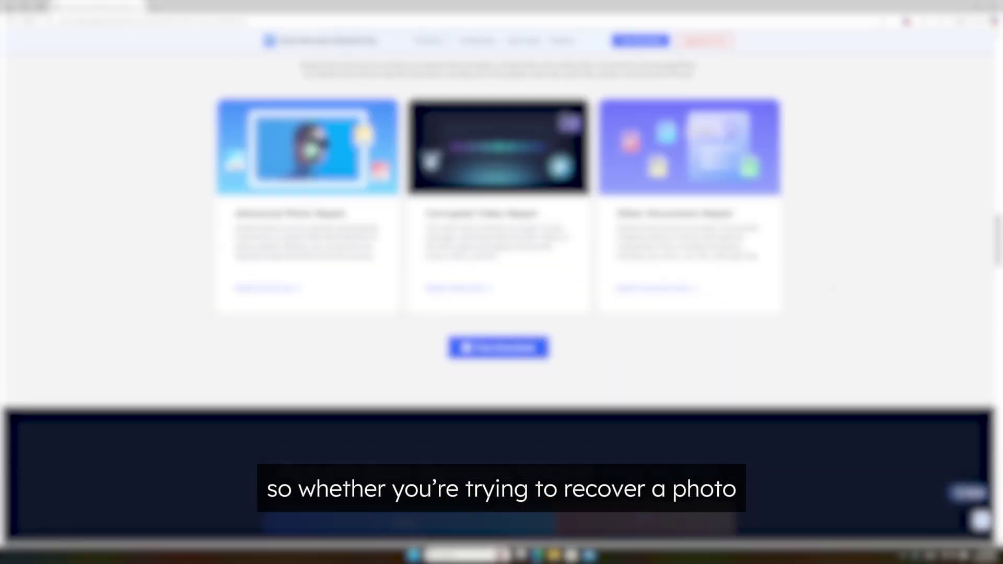
{"action": "scroll", "coordinate": [835, 293], "scroll_direction": "down", "scroll_amount": 13}
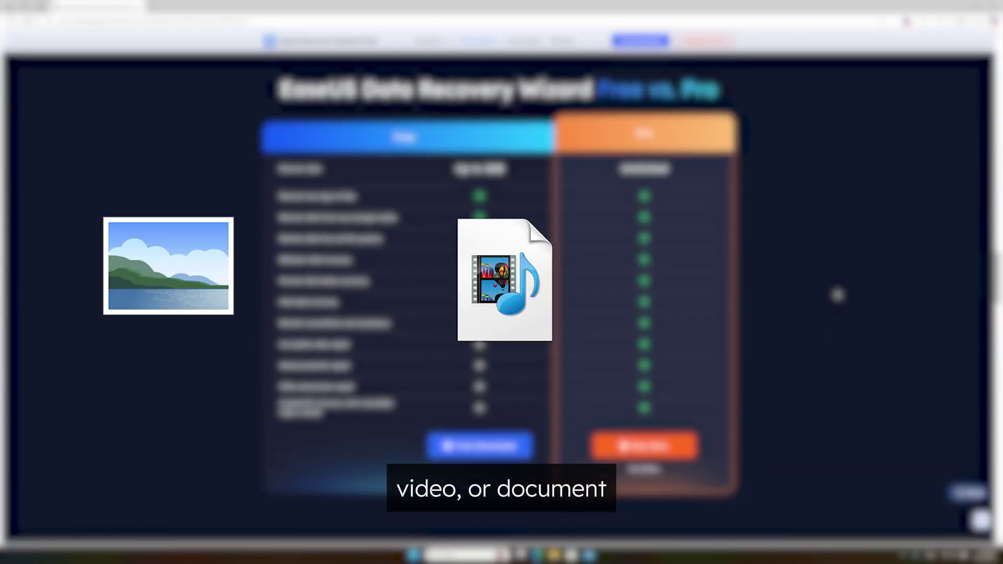
{"action": "scroll", "coordinate": [502, 282], "scroll_direction": "down", "scroll_amount": 11}
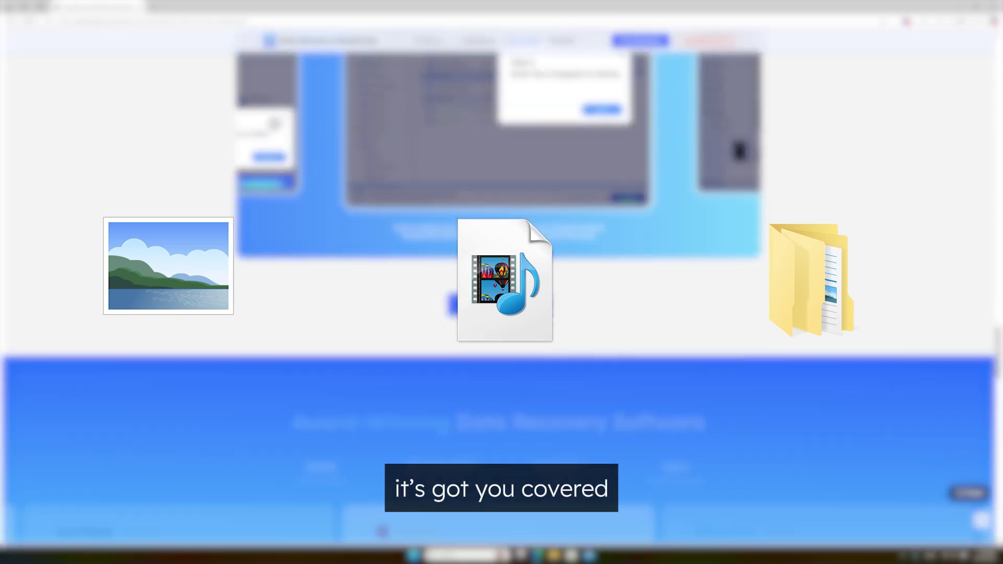
{"action": "scroll", "coordinate": [502, 282], "scroll_direction": "down", "scroll_amount": 4}
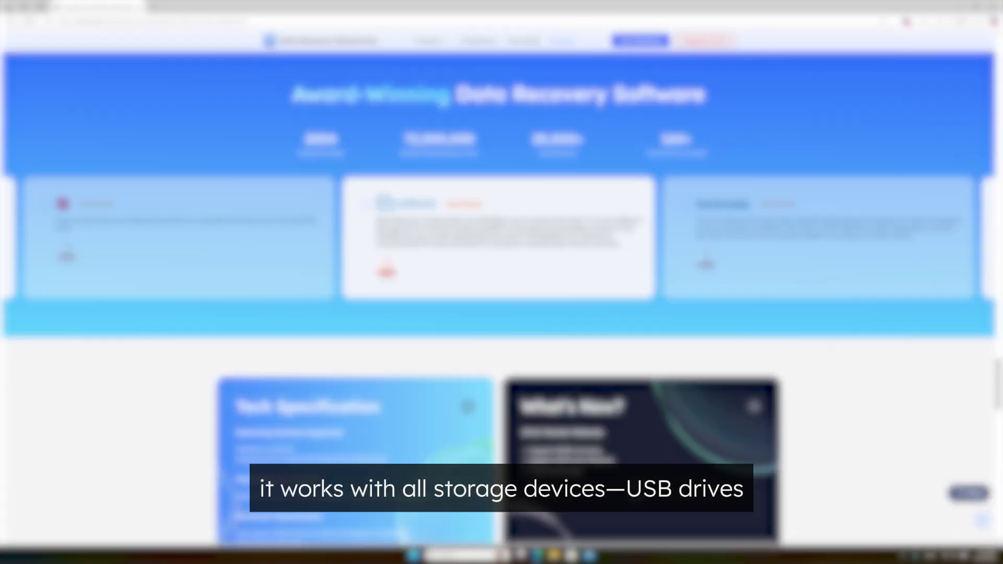
{"action": "scroll", "coordinate": [502, 282], "scroll_direction": "down", "scroll_amount": 6}
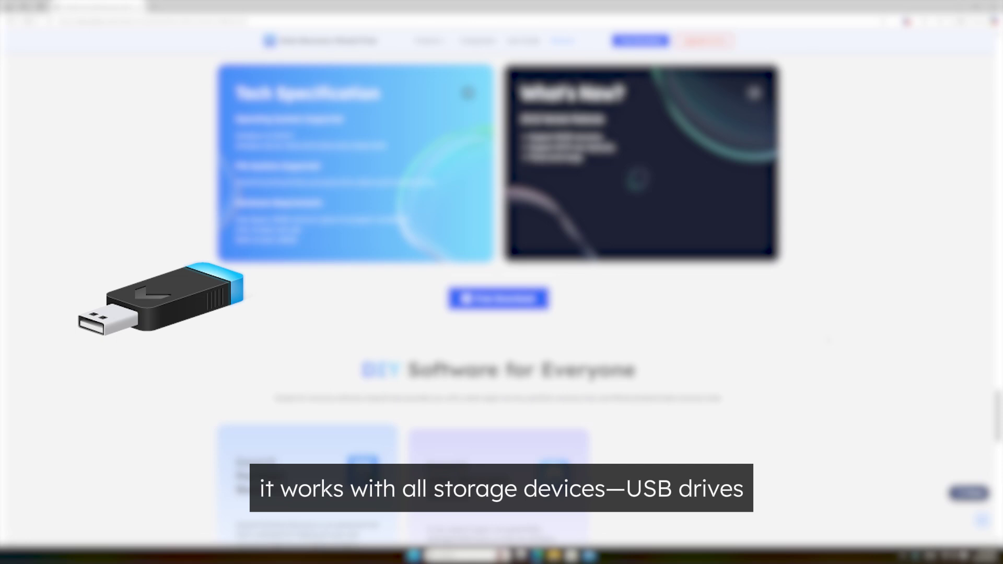
{"action": "scroll", "coordinate": [502, 282], "scroll_direction": "down", "scroll_amount": 5}
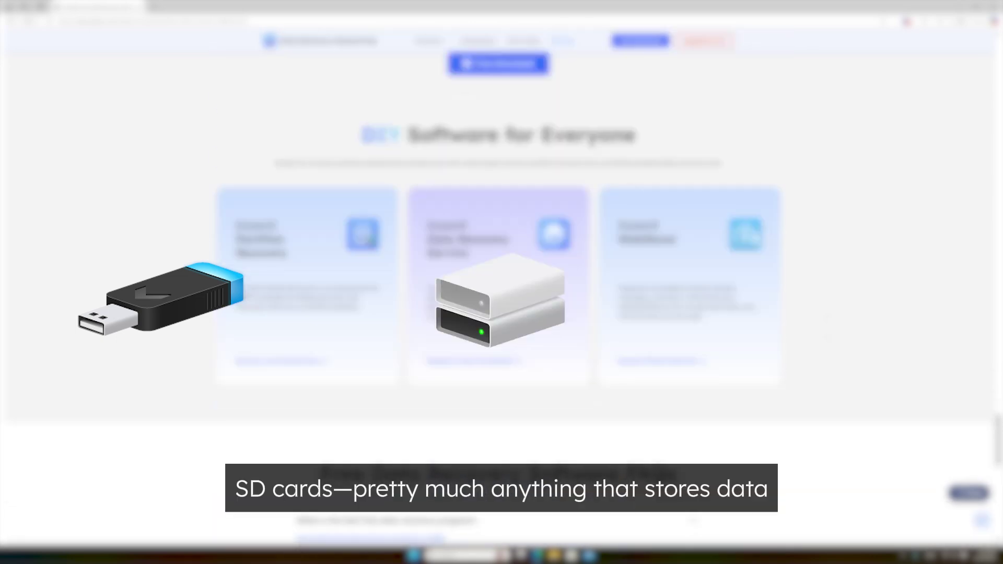
{"action": "scroll", "coordinate": [501, 283], "scroll_direction": "down", "scroll_amount": 10}
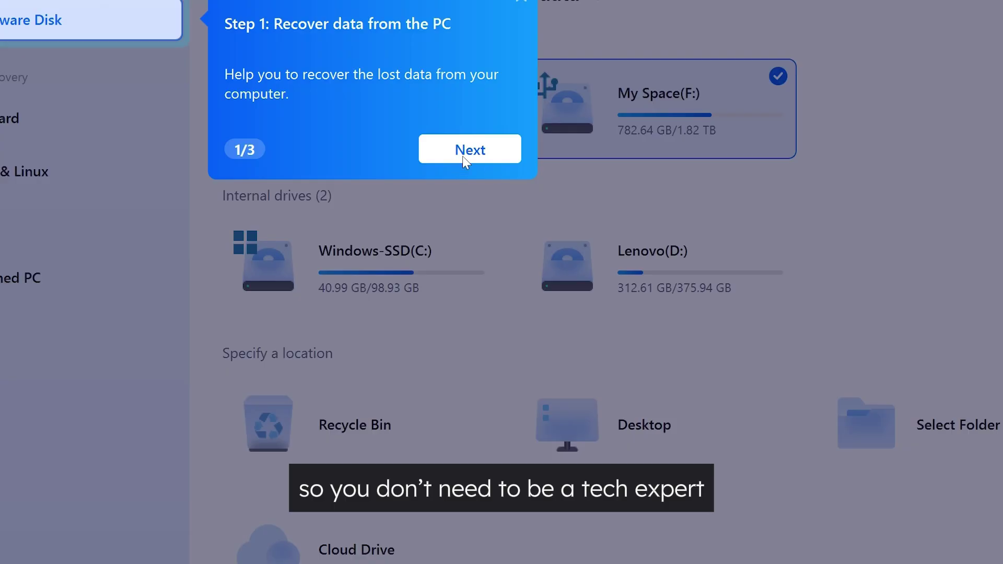
Step: Step through the onboarding guide to its end so all drives are shown
{"action": "left_click", "coordinate": [467, 150]}
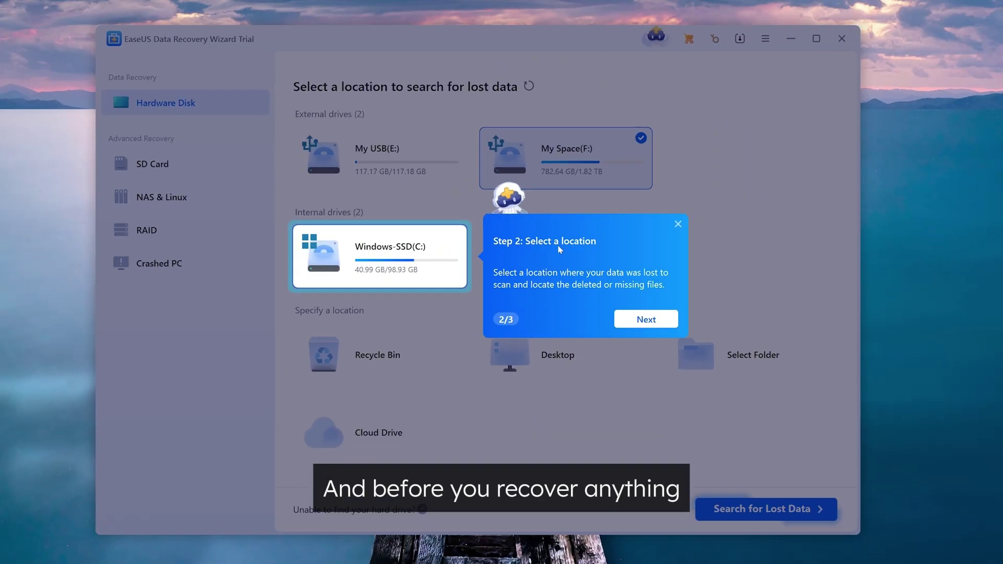
{"action": "left_click", "coordinate": [646, 320]}
{"action": "left_click", "coordinate": [808, 453]}
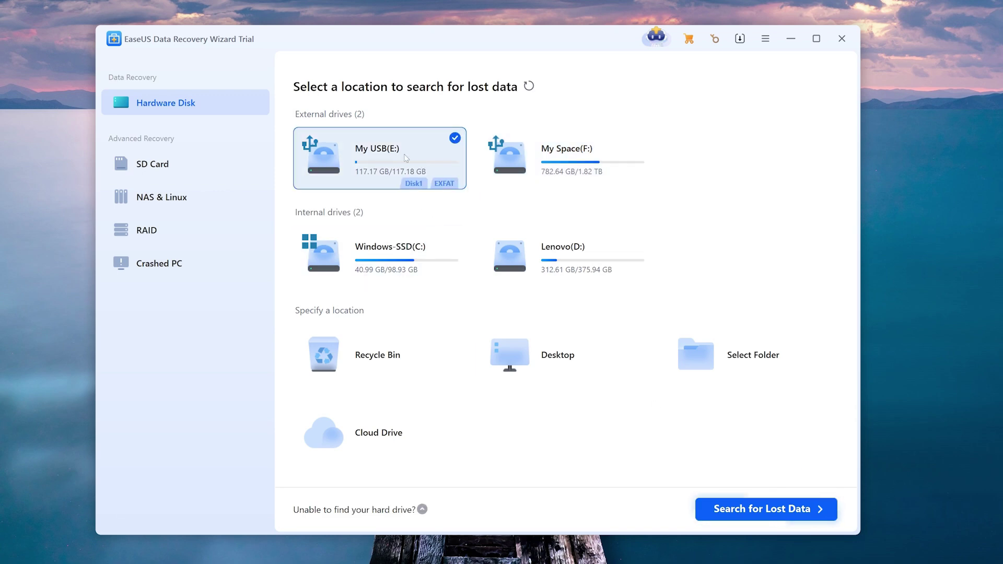
Step: Start scanning for lost data and advance through the File Path/Type guide tips
{"action": "left_click", "coordinate": [744, 512]}
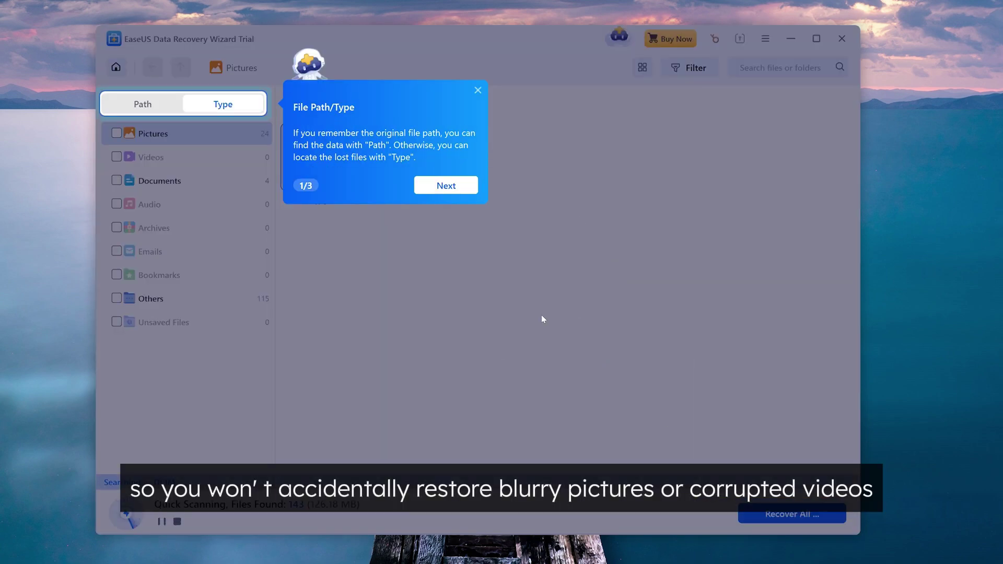
{"action": "left_click", "coordinate": [466, 187]}
{"action": "left_click", "coordinate": [754, 203]}
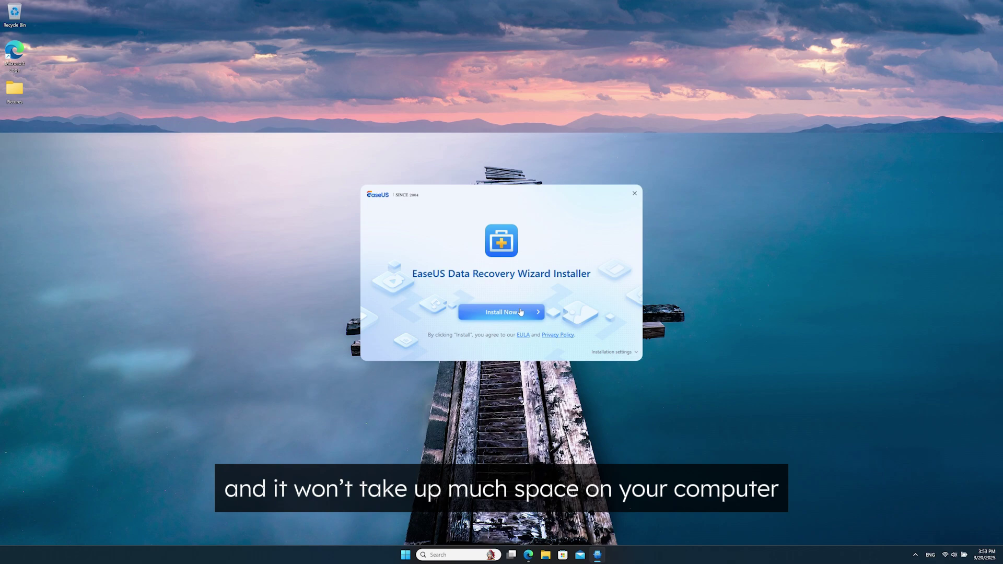
Step: Install EaseUS Data Recovery Wizard and, once the scan finds 220 files, open the found pictures
{"action": "left_click", "coordinate": [521, 312]}
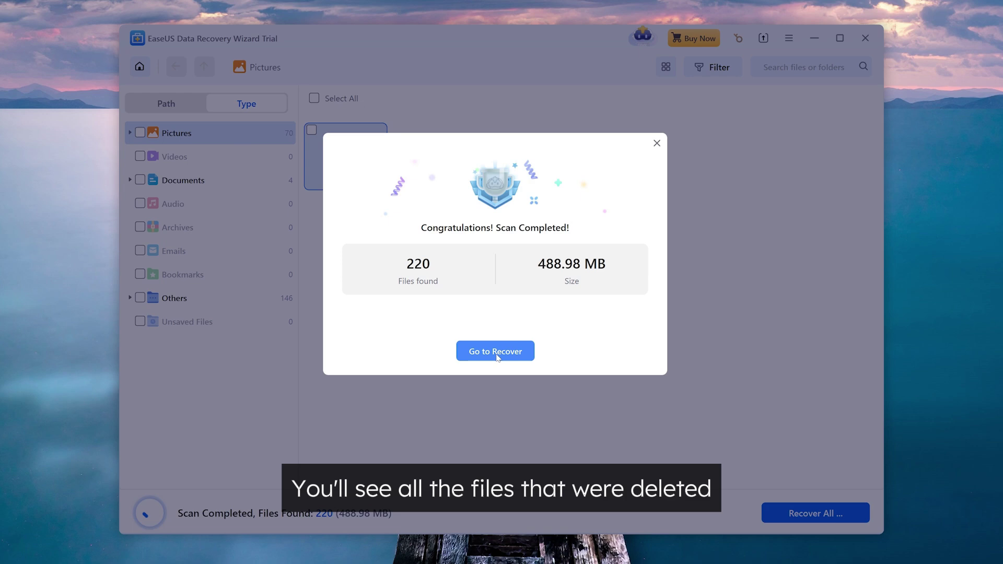
{"action": "left_click", "coordinate": [497, 354]}
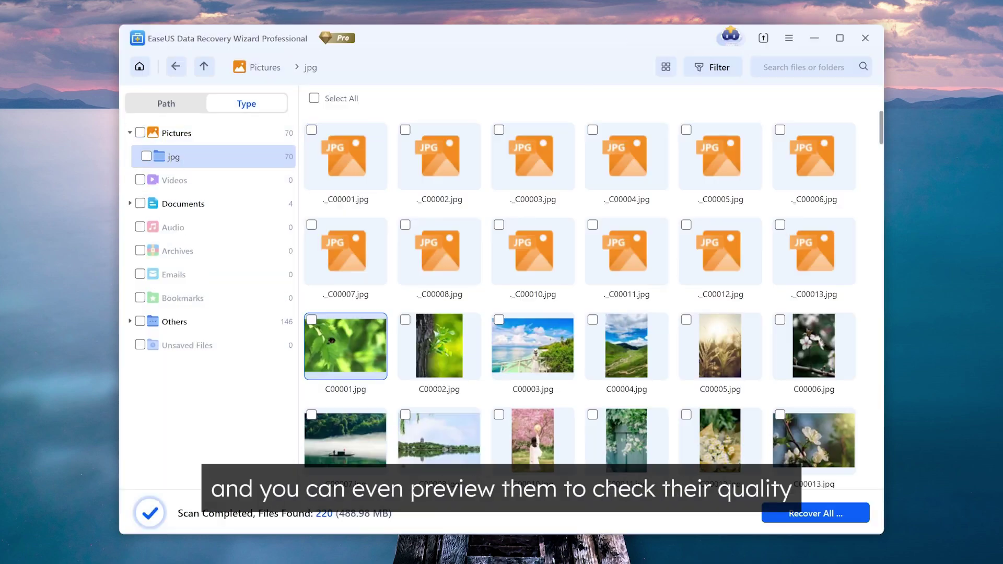
{"action": "scroll", "coordinate": [384, 326], "scroll_direction": "down", "scroll_amount": 3}
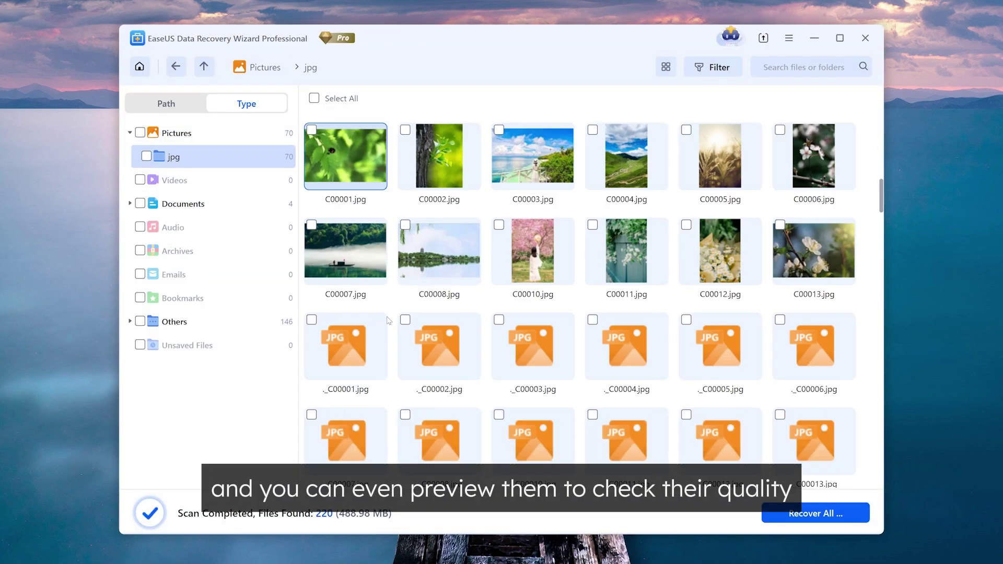
{"action": "scroll", "coordinate": [359, 240], "scroll_direction": "up", "scroll_amount": 2}
Step: Preview photos C00001 and C00002, zooming into and panning the leaf photo to check quality
{"action": "left_click", "coordinate": [347, 251]}
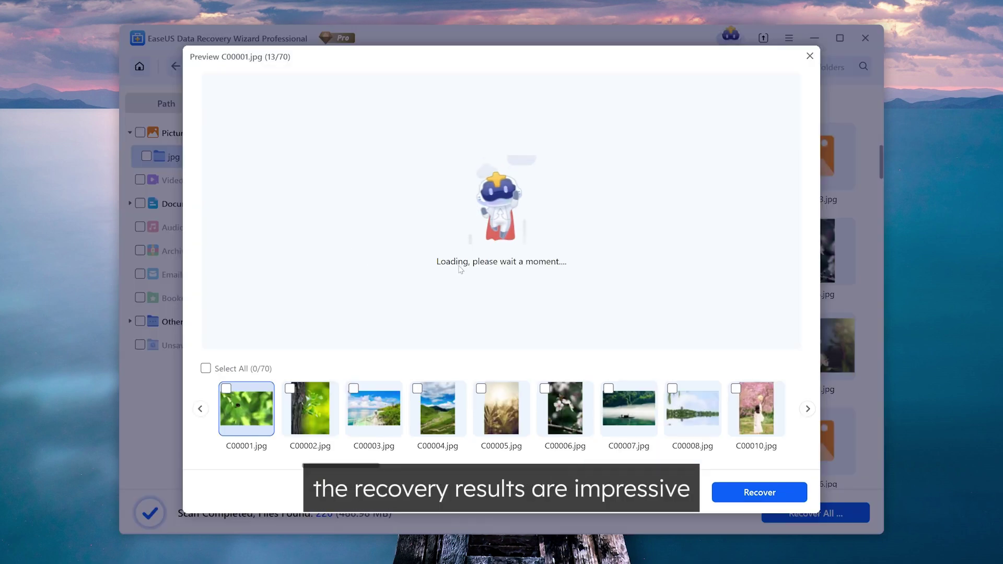
{"action": "left_click", "coordinate": [311, 413]}
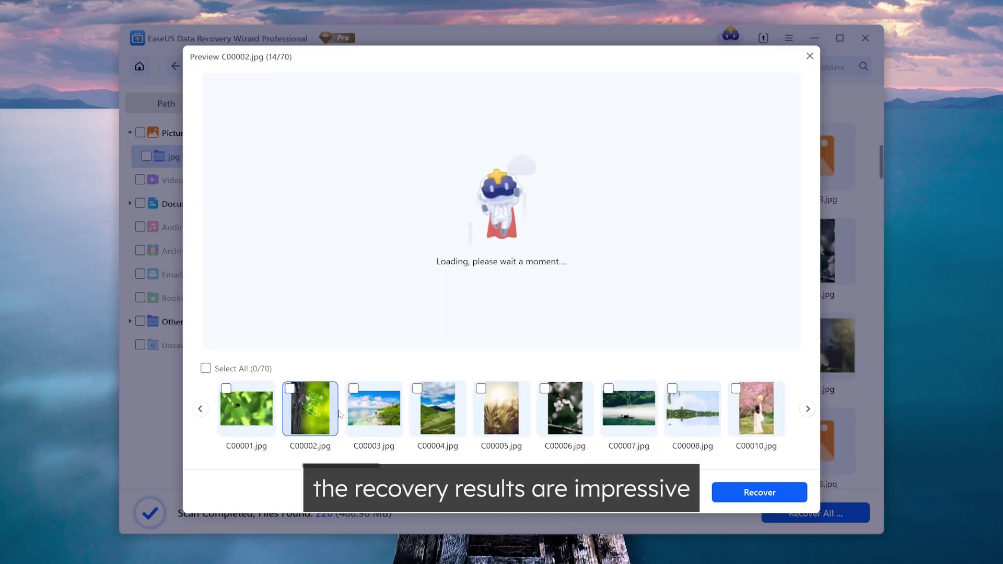
{"action": "left_click", "coordinate": [527, 230]}
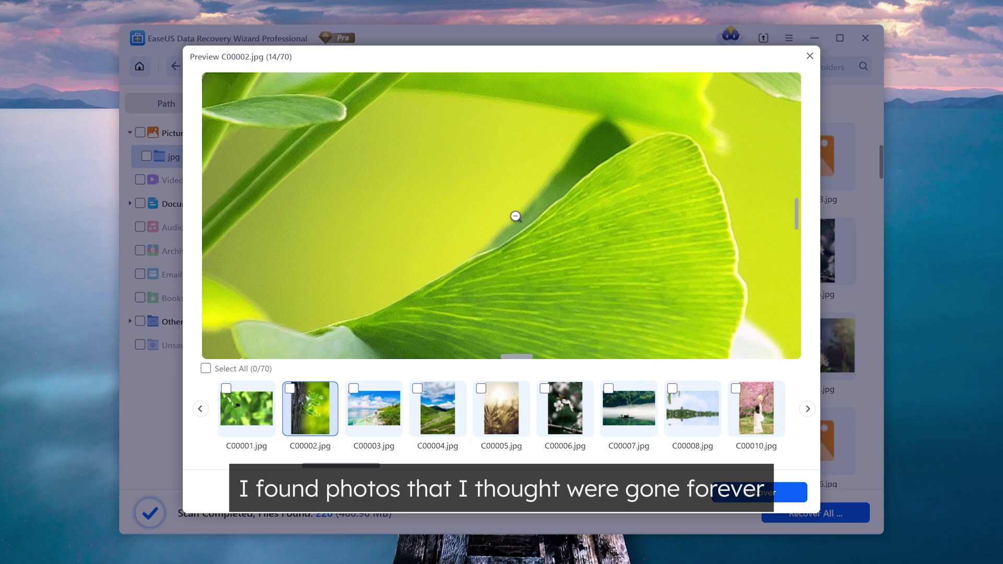
{"action": "left_click_drag", "start_coordinate": [526, 202], "coordinate": [653, 293]}
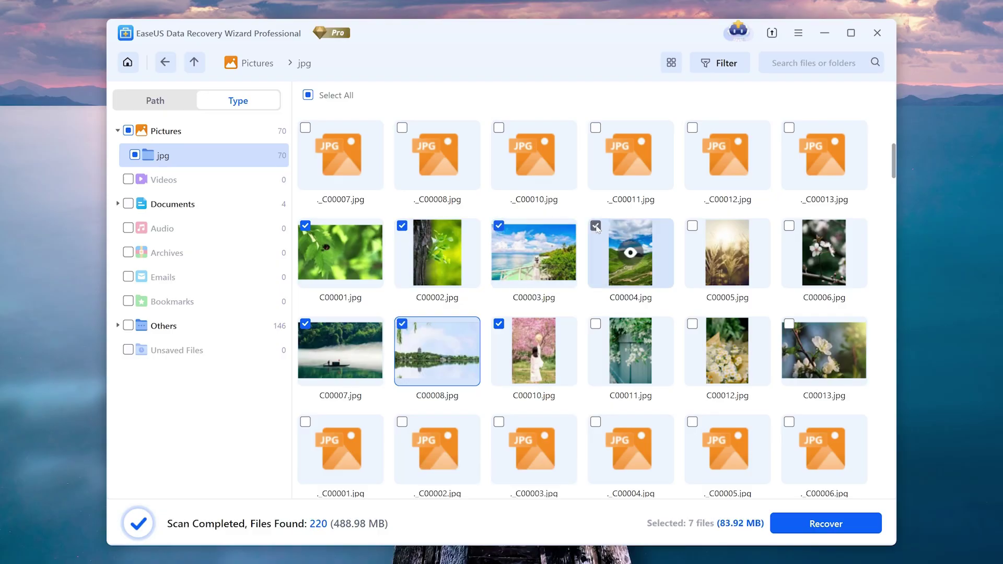
Step: Mark 12 photos (125.08 MB) and start recovering them to a chosen folder on Lenovo (D:)
{"action": "left_click", "coordinate": [596, 324]}
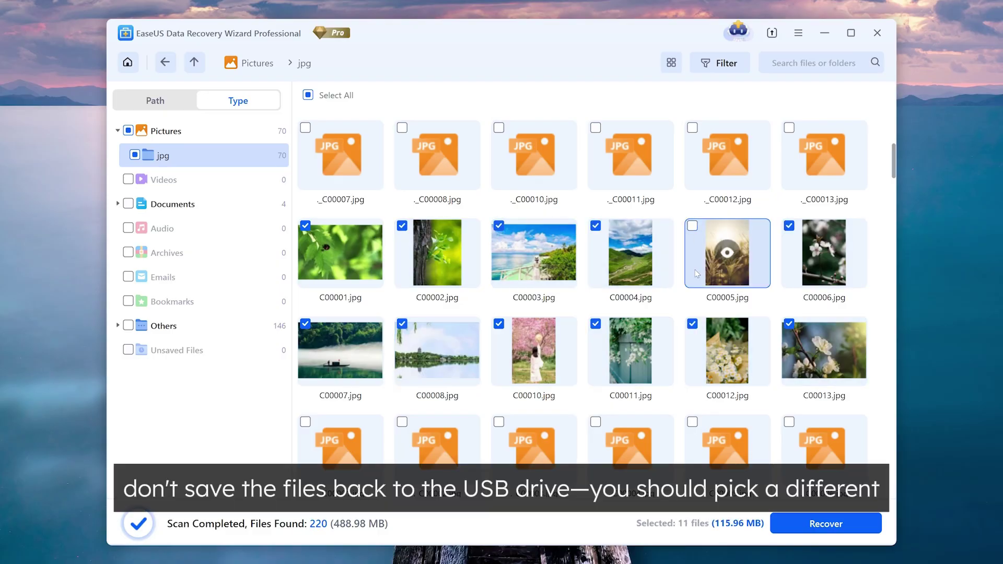
{"action": "left_click", "coordinate": [826, 523]}
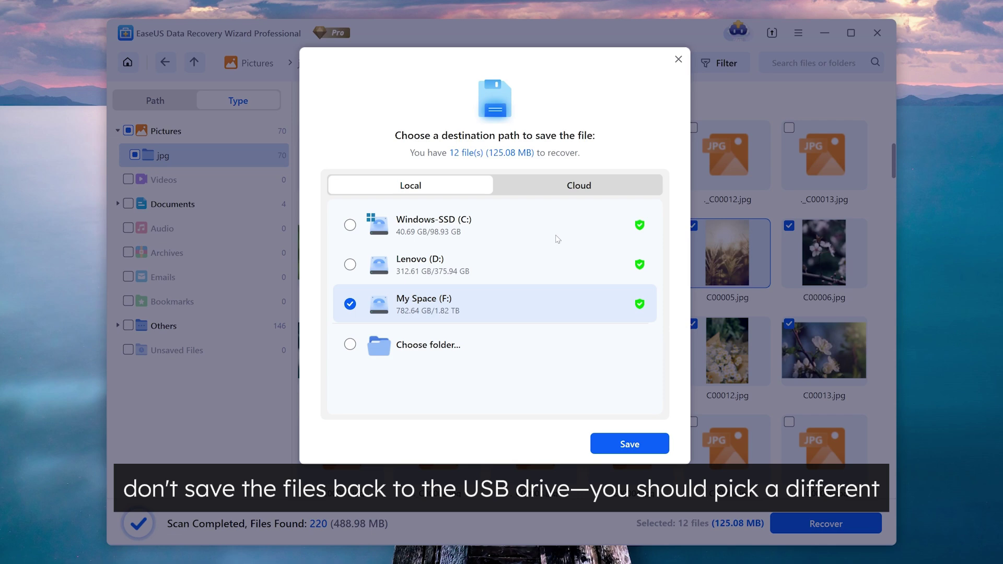
{"action": "left_click", "coordinate": [422, 267]}
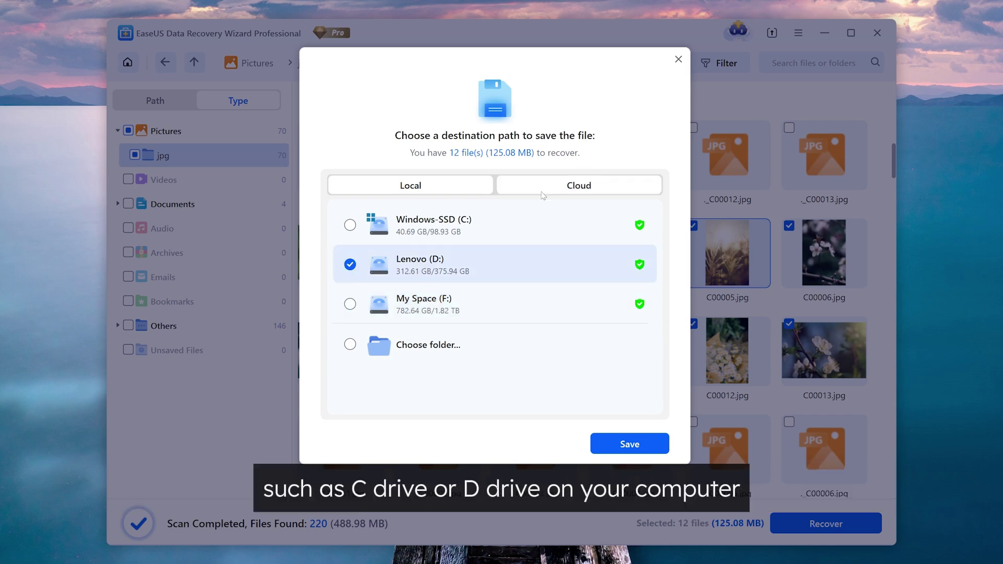
{"action": "left_click", "coordinate": [417, 347]}
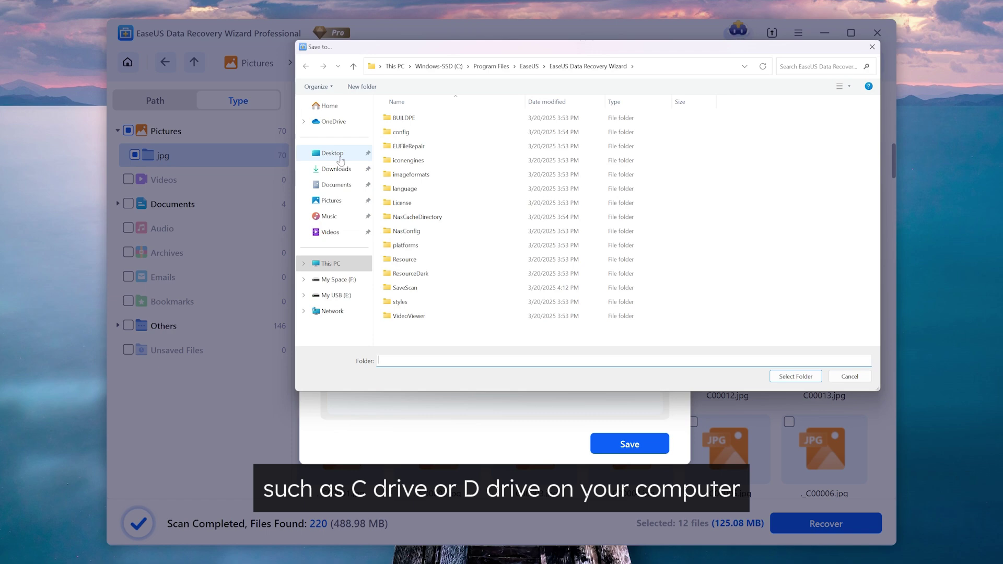
Step: Save to Desktop's Pictures folder, open the recovered DCIM folder, and view C00002 and C00011 in Photos
{"action": "left_click", "coordinate": [796, 377]}
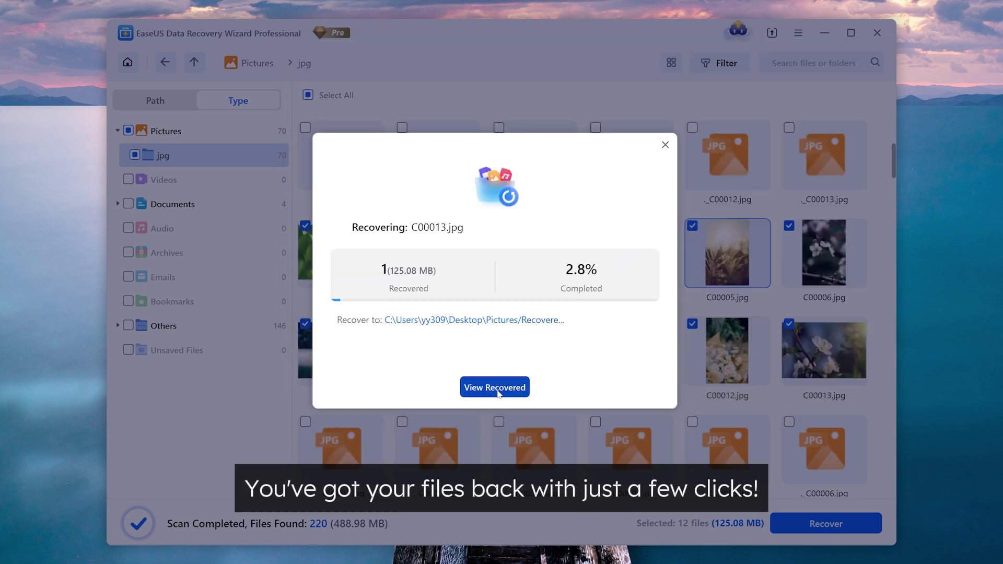
{"action": "left_click", "coordinate": [495, 389]}
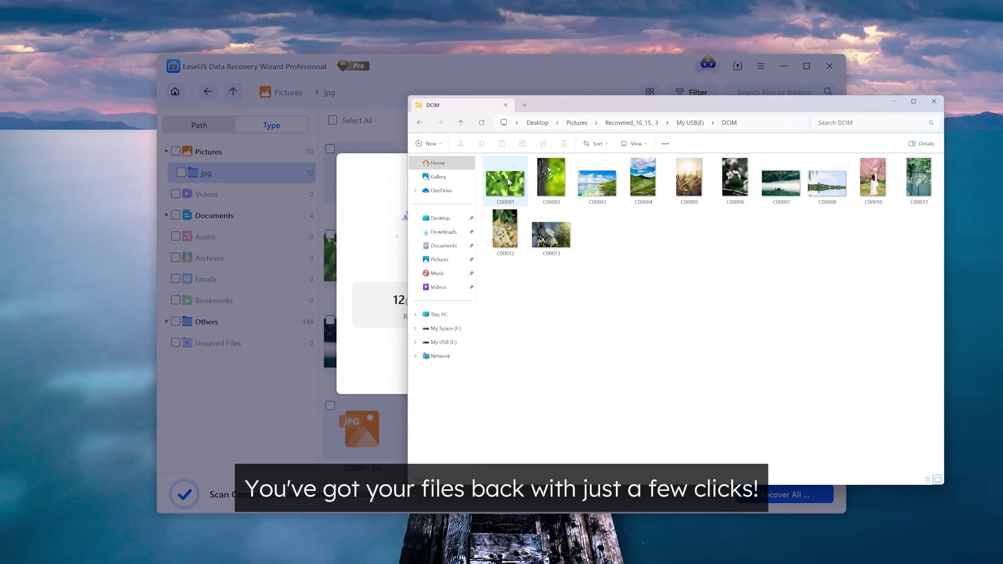
{"action": "double_click", "coordinate": [550, 187]}
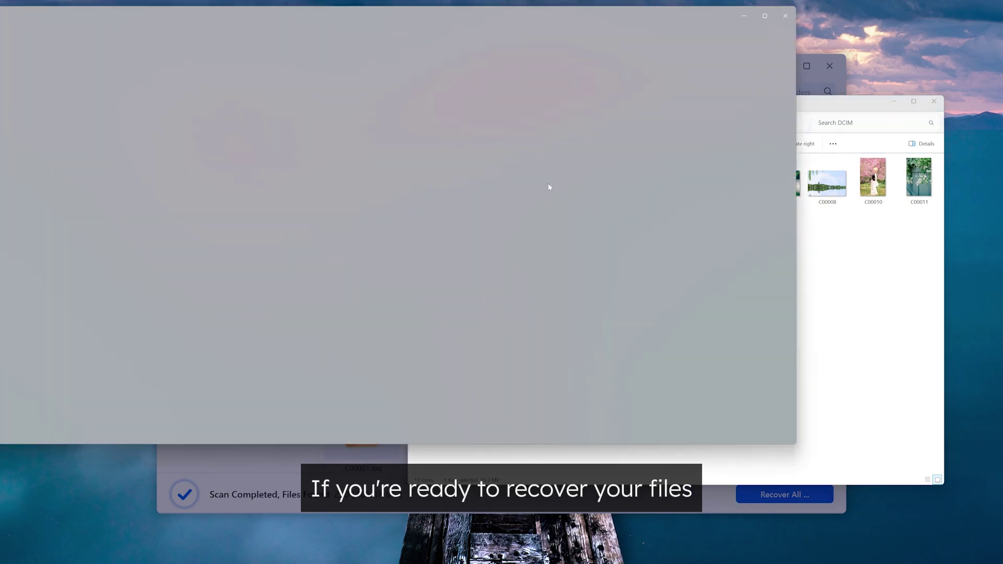
{"action": "left_click", "coordinate": [788, 201]}
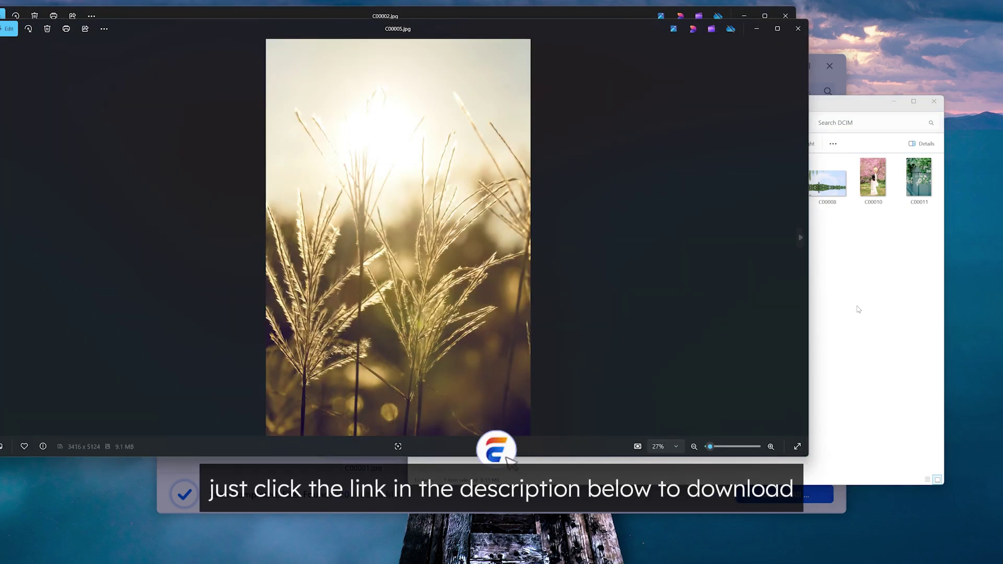
{"action": "left_click", "coordinate": [862, 240]}
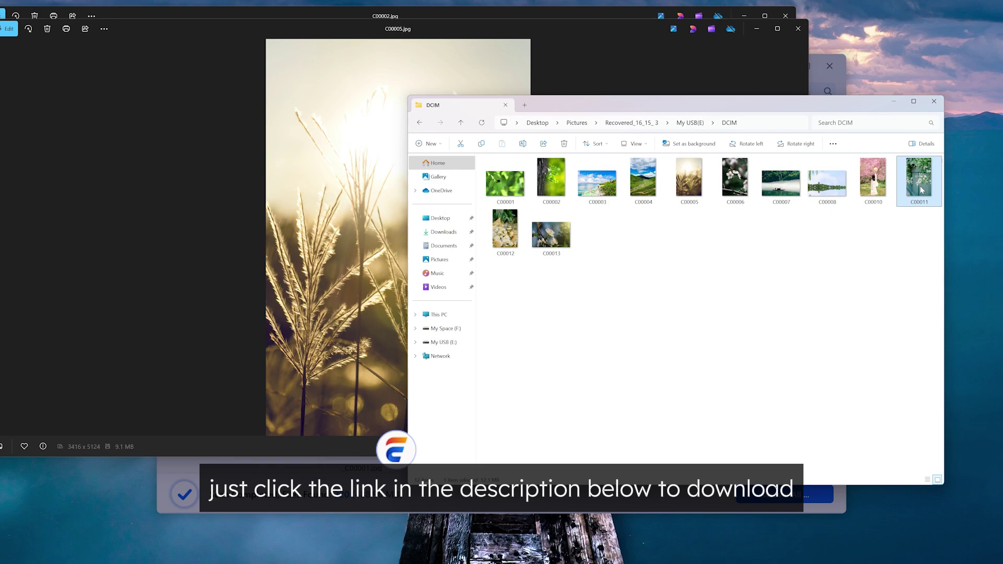
{"action": "double_click", "coordinate": [922, 190]}
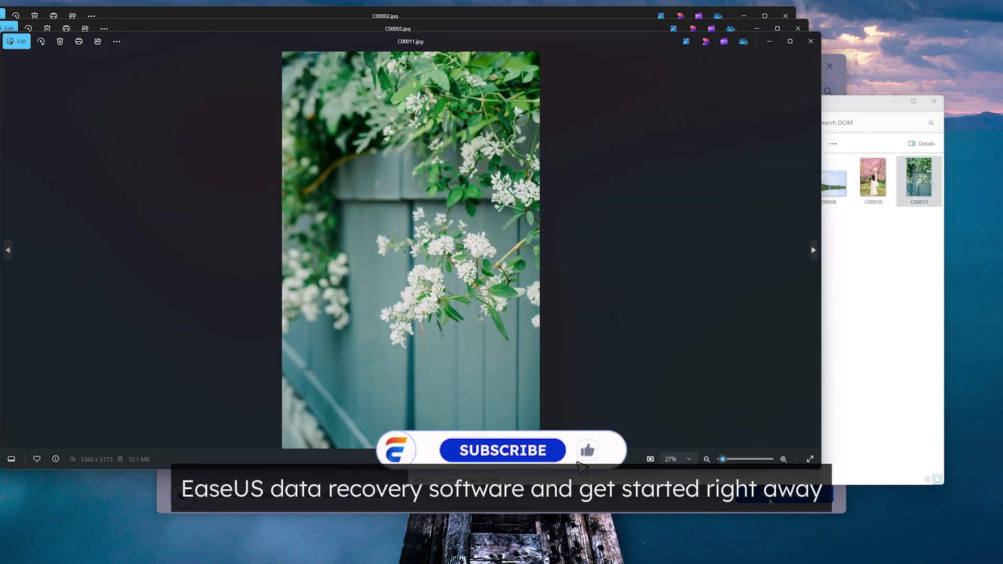
{"action": "left_click", "coordinate": [797, 27]}
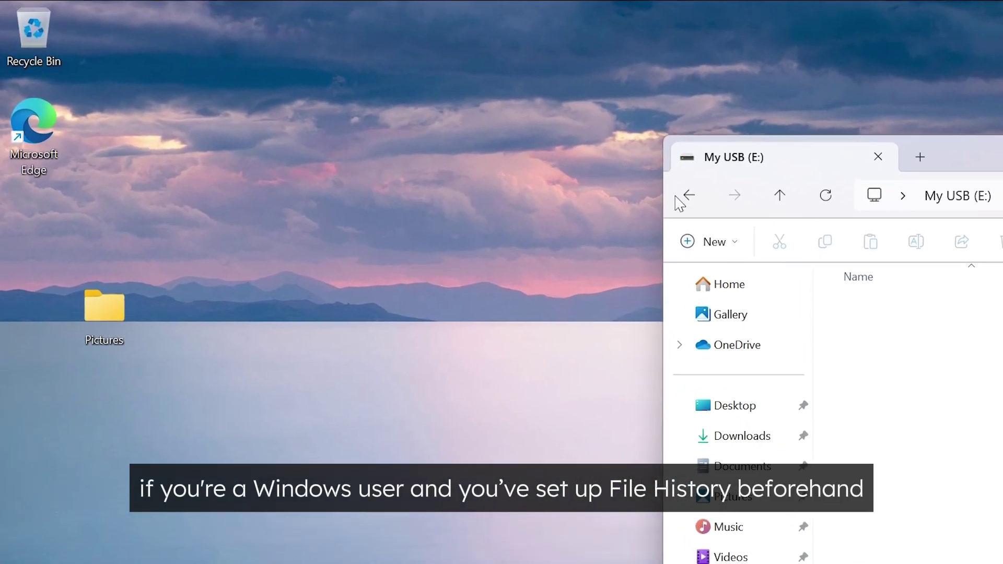
Step: Open the Recycle Bin and place its window over the empty My USB (E:) window
{"action": "double_click", "coordinate": [33, 32]}
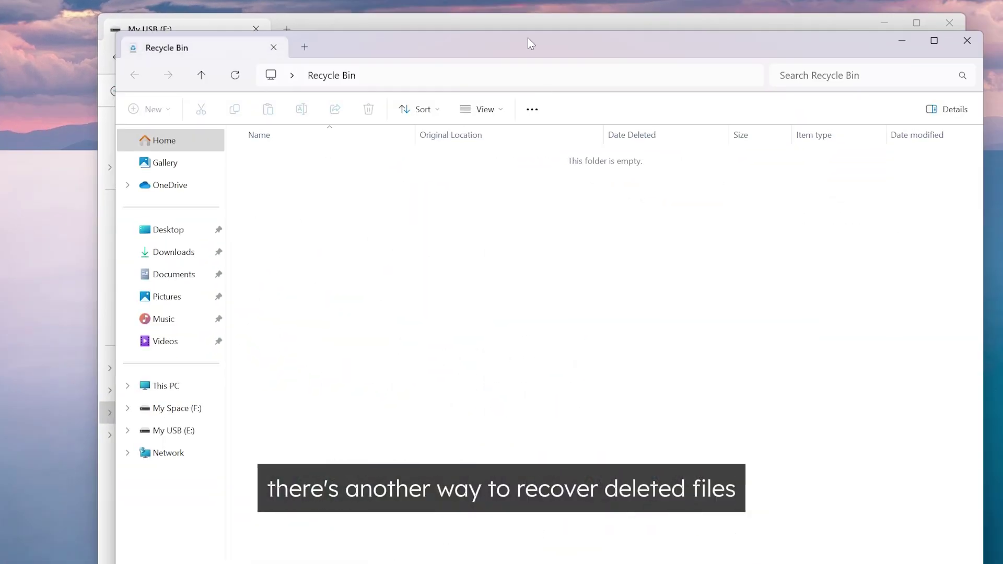
{"action": "left_click_drag", "start_coordinate": [538, 33], "coordinate": [778, 122]}
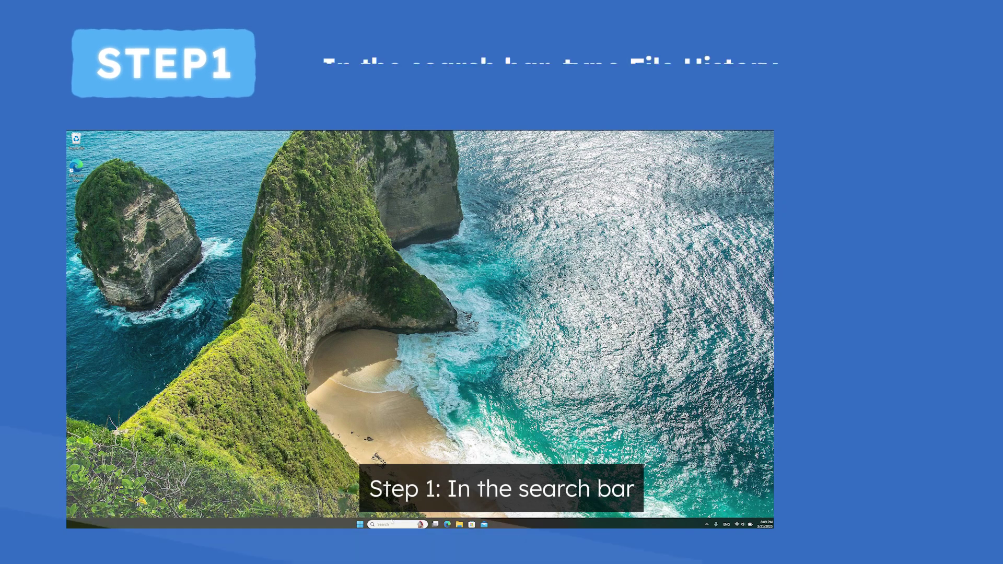
Step: Restore the Desktop backup via File History, deciding on each of the 21 conflicting files
{"action": "left_click", "coordinate": [393, 524]}
{"action": "type", "text": "restore your files wi"}
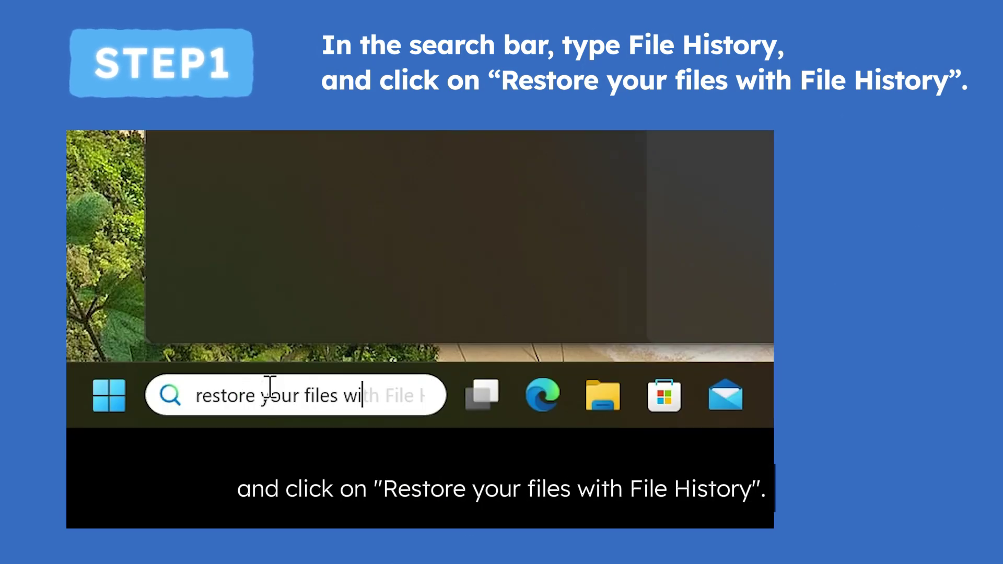
{"action": "type", "text": "th file history"}
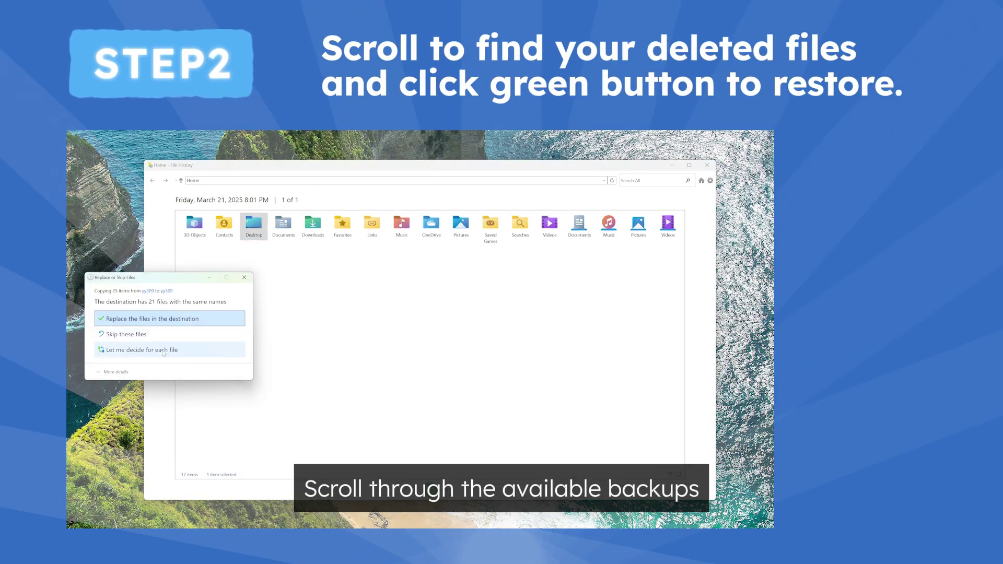
{"action": "left_click", "coordinate": [142, 350]}
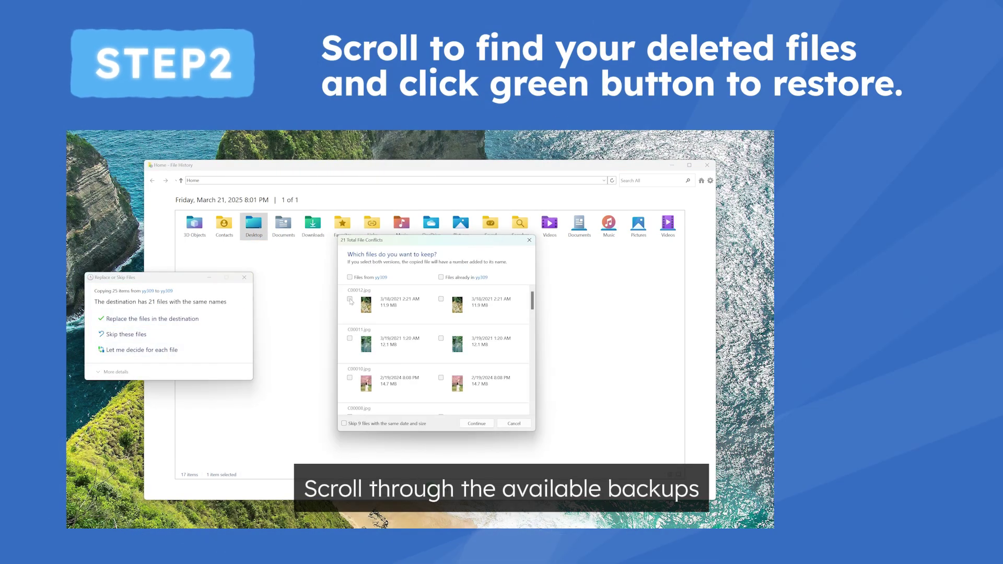
{"action": "left_click", "coordinate": [478, 423]}
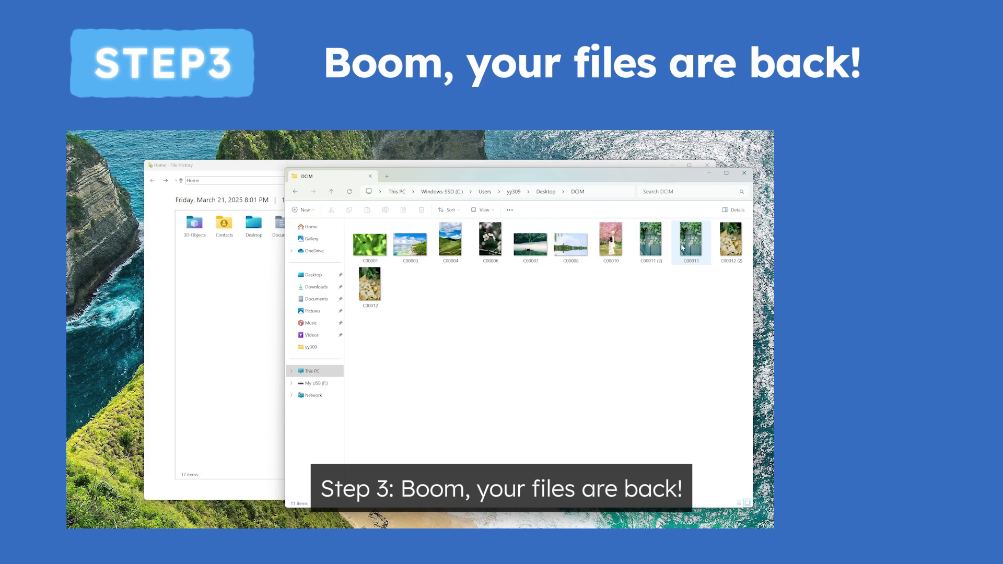
Step: Open the restored photo C00011.jpg from Desktop\DCIM in the Photos viewer
{"action": "double_click", "coordinate": [684, 248]}
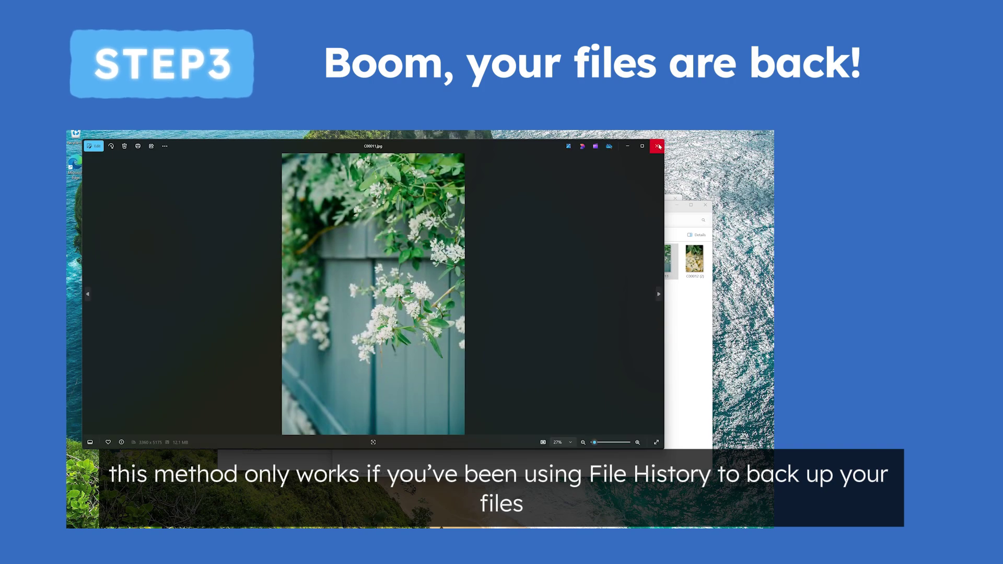